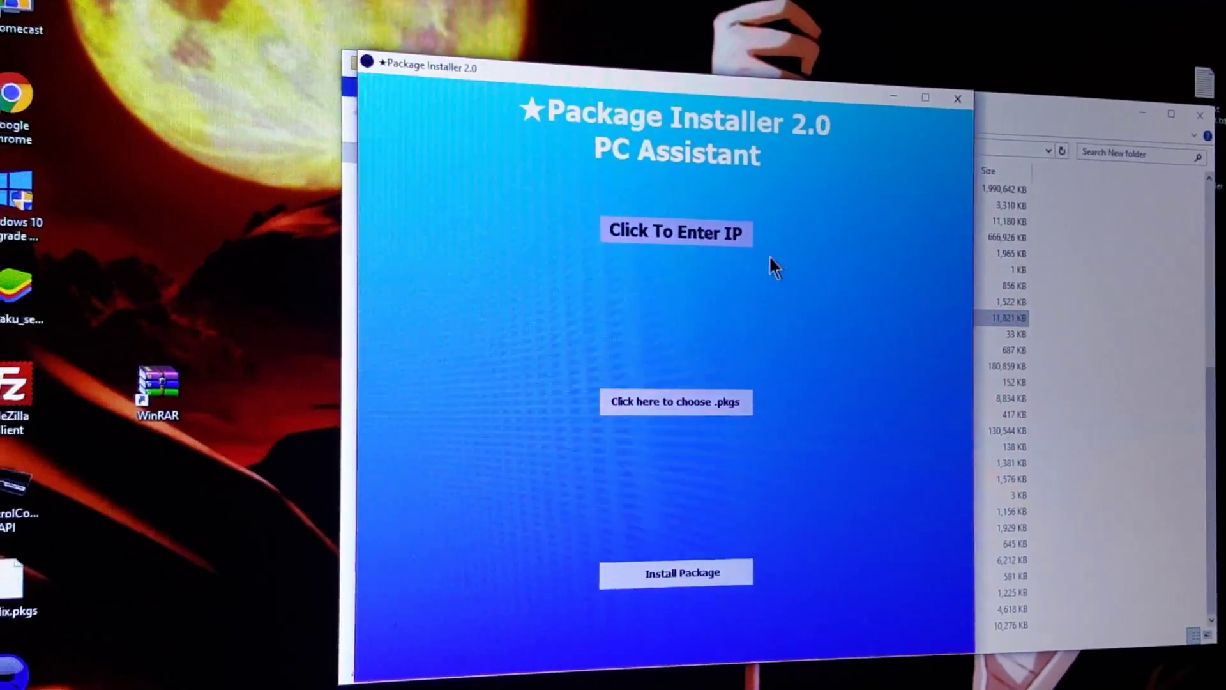
Step: Enter 172.16.11.106 as the PS Vita IP address and confirm it
{"action": "left_click", "coordinate": [682, 259]}
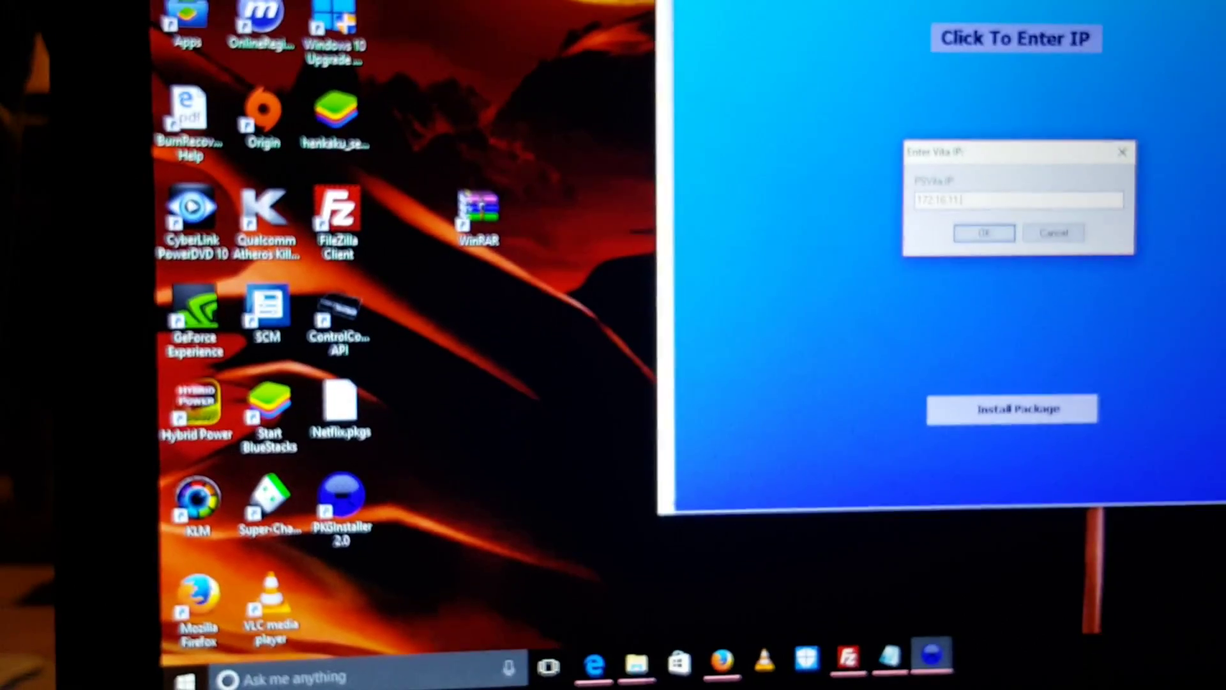
{"action": "type", "text": "6"}
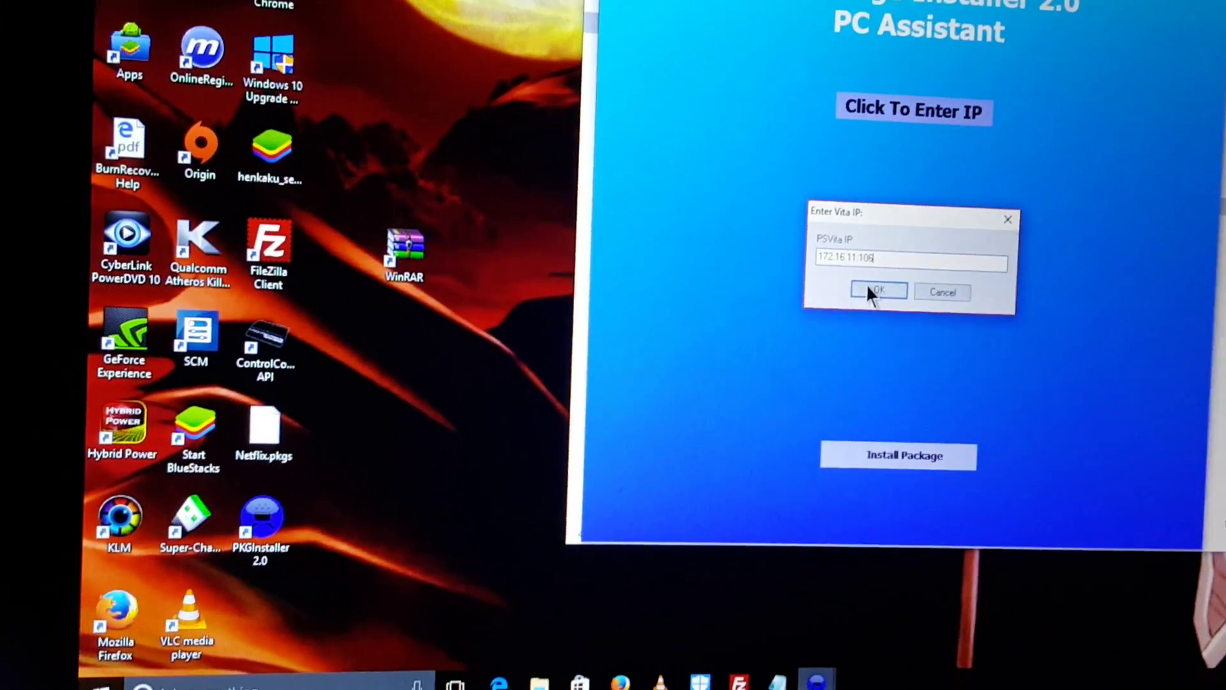
{"action": "left_click", "coordinate": [891, 299]}
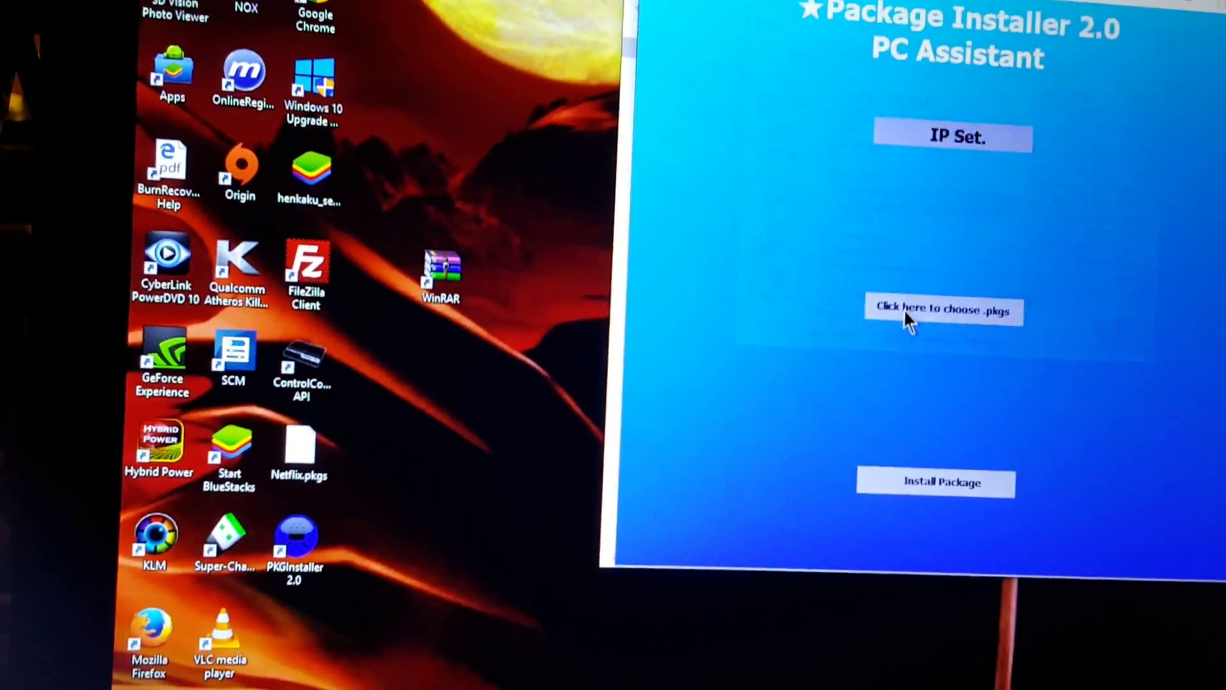
Step: Choose Netflix.pkgs as the package and start installing it on the Vita
{"action": "left_click", "coordinate": [898, 281]}
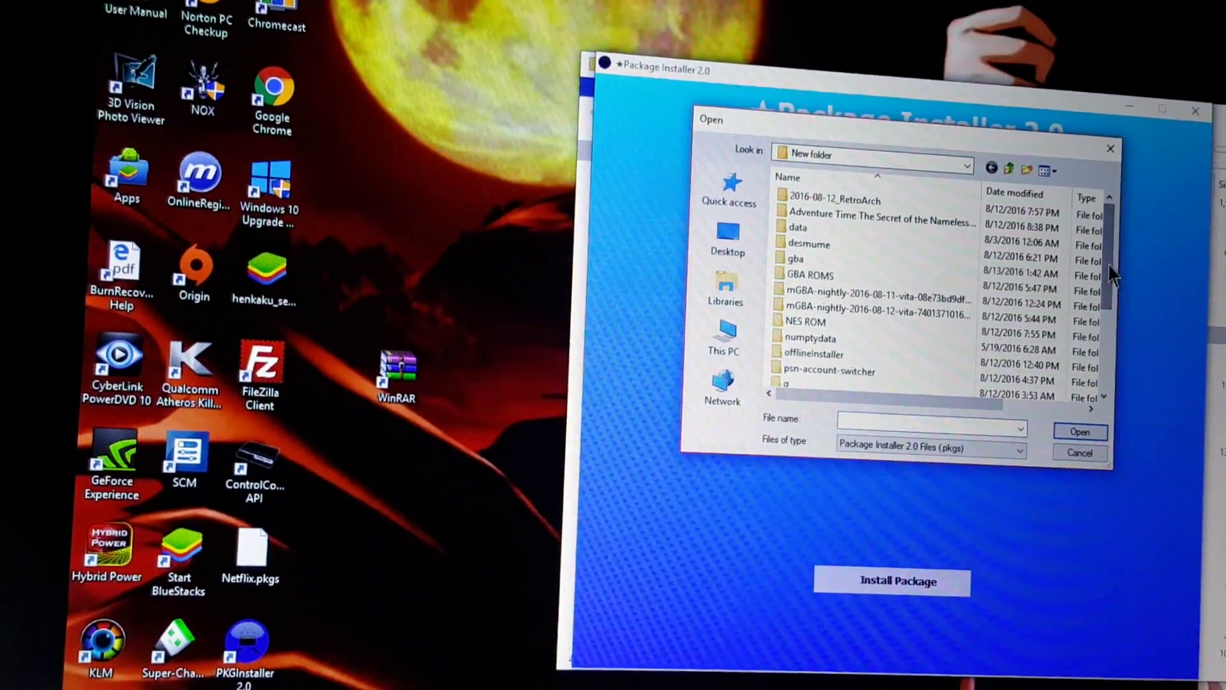
{"action": "scroll", "coordinate": [1143, 370], "scroll_direction": "down", "scroll_amount": 3}
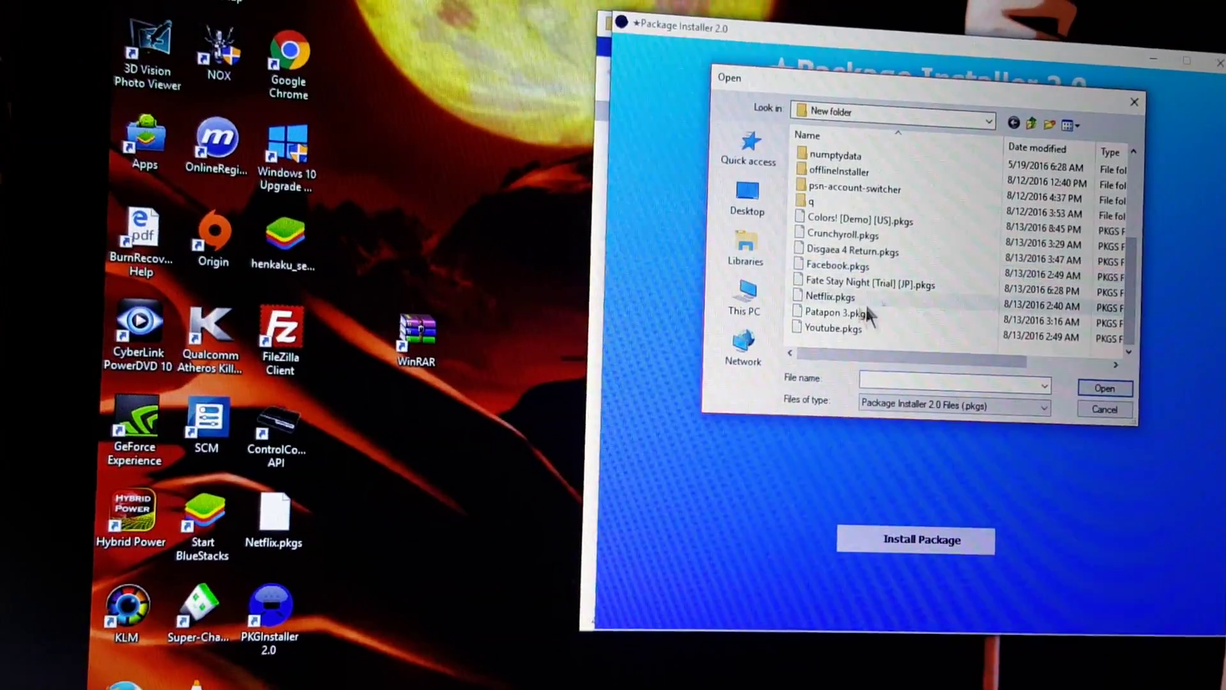
{"action": "left_click", "coordinate": [837, 298]}
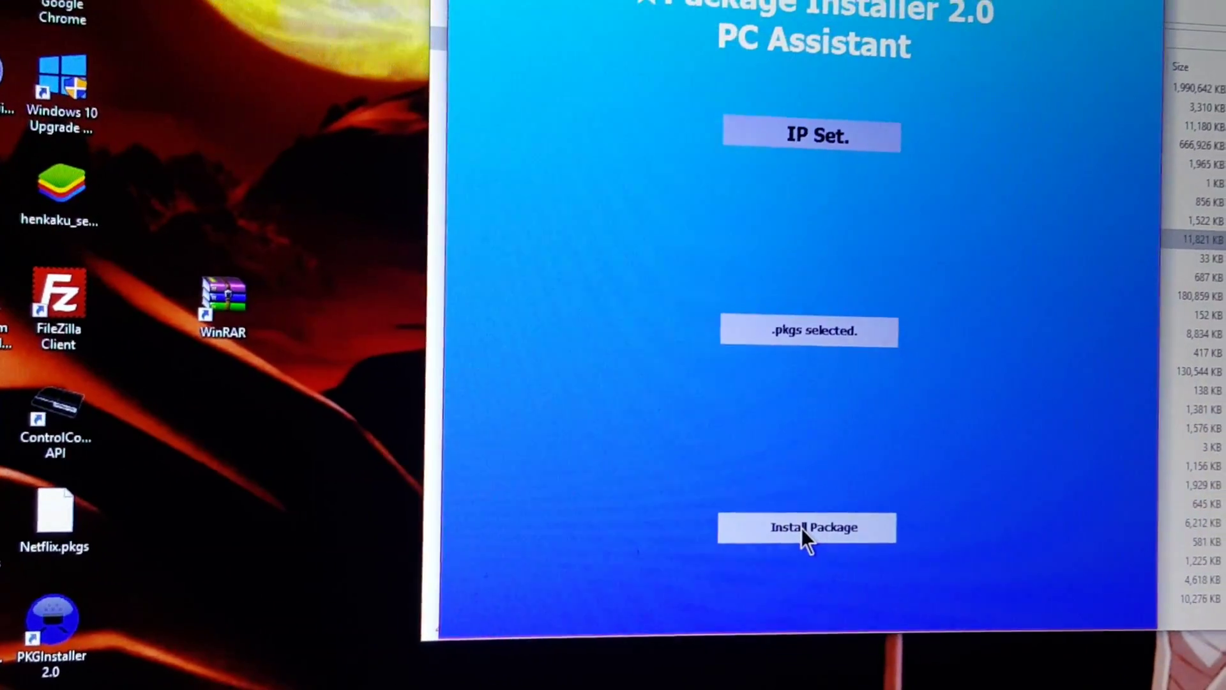
{"action": "left_click", "coordinate": [742, 523]}
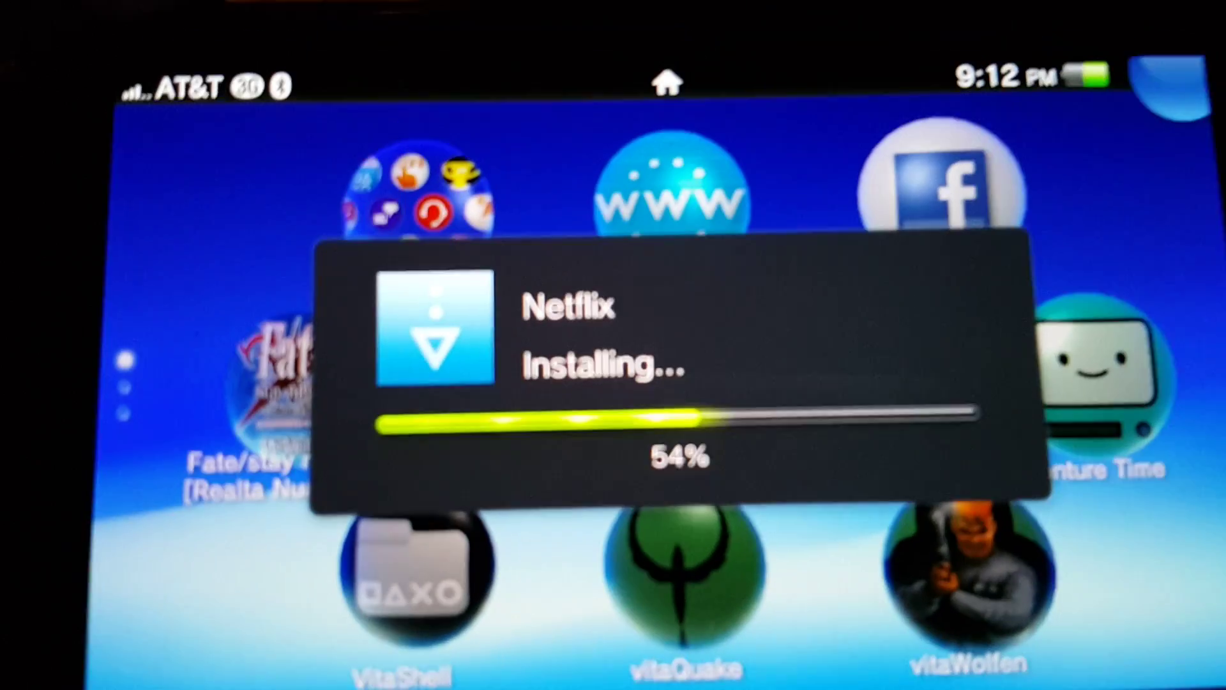
{"action": "scroll", "coordinate": [613, 384], "scroll_direction": "down", "scroll_amount": 1}
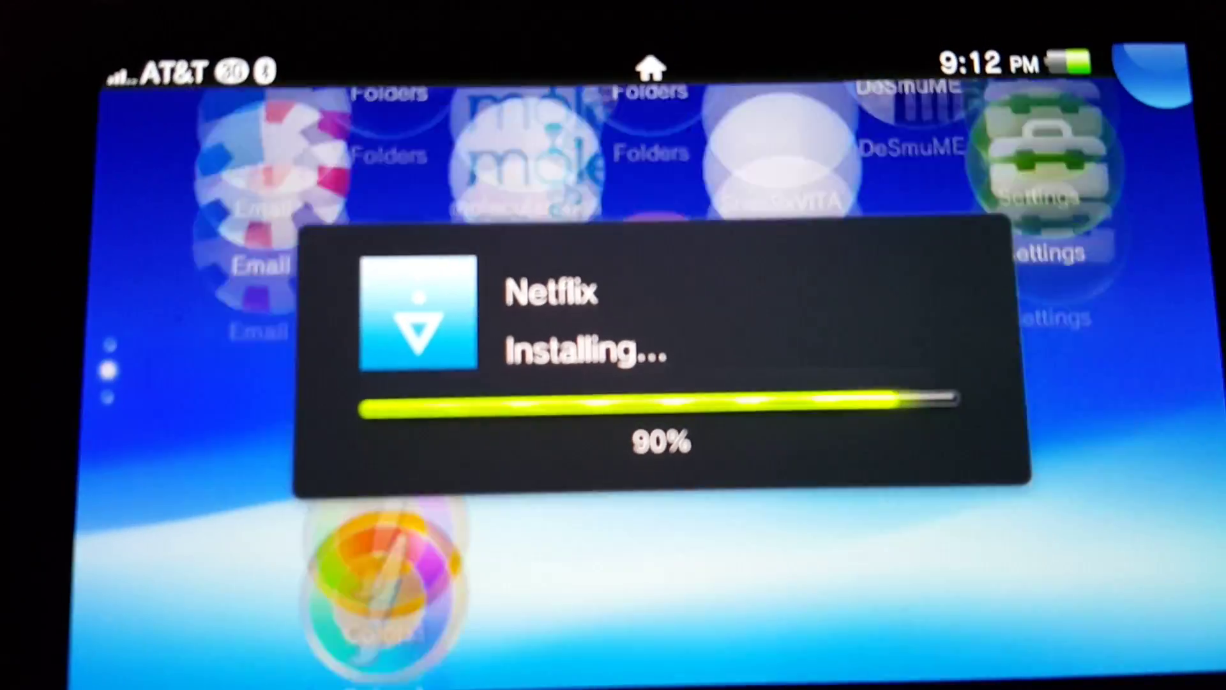
{"action": "scroll", "coordinate": [613, 384], "scroll_direction": "down", "scroll_amount": 1}
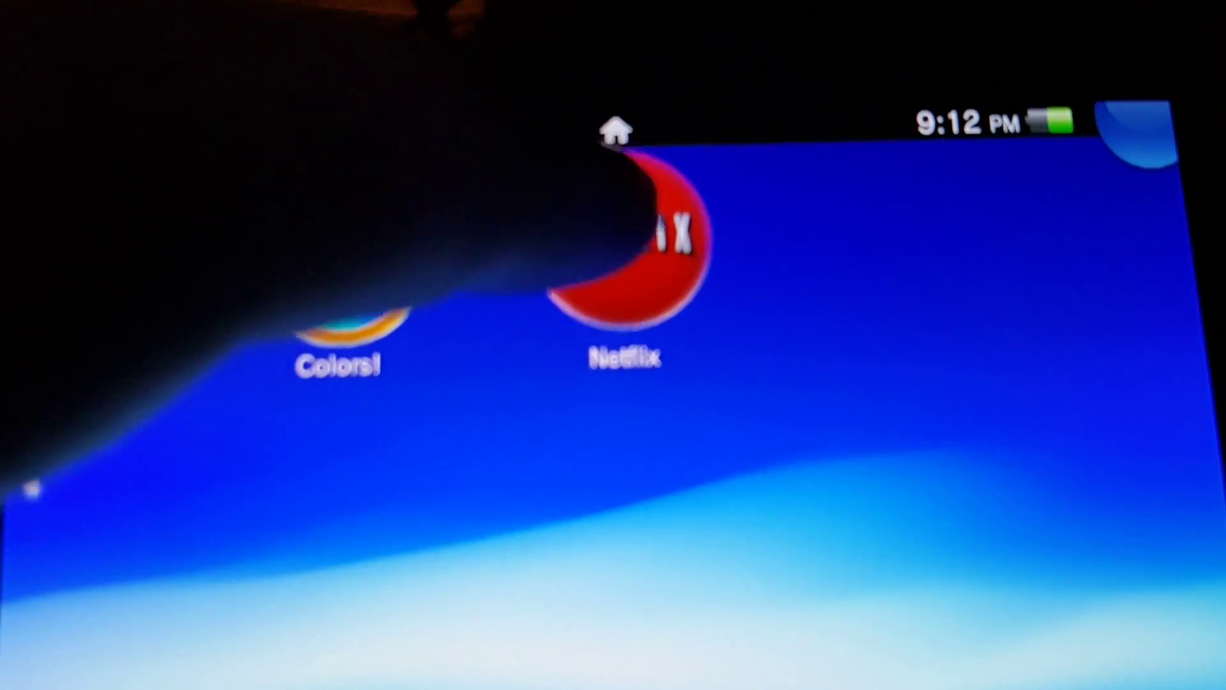
Step: Open the Netflix bubble's LiveArea and start the app
{"action": "left_click", "coordinate": [633, 240]}
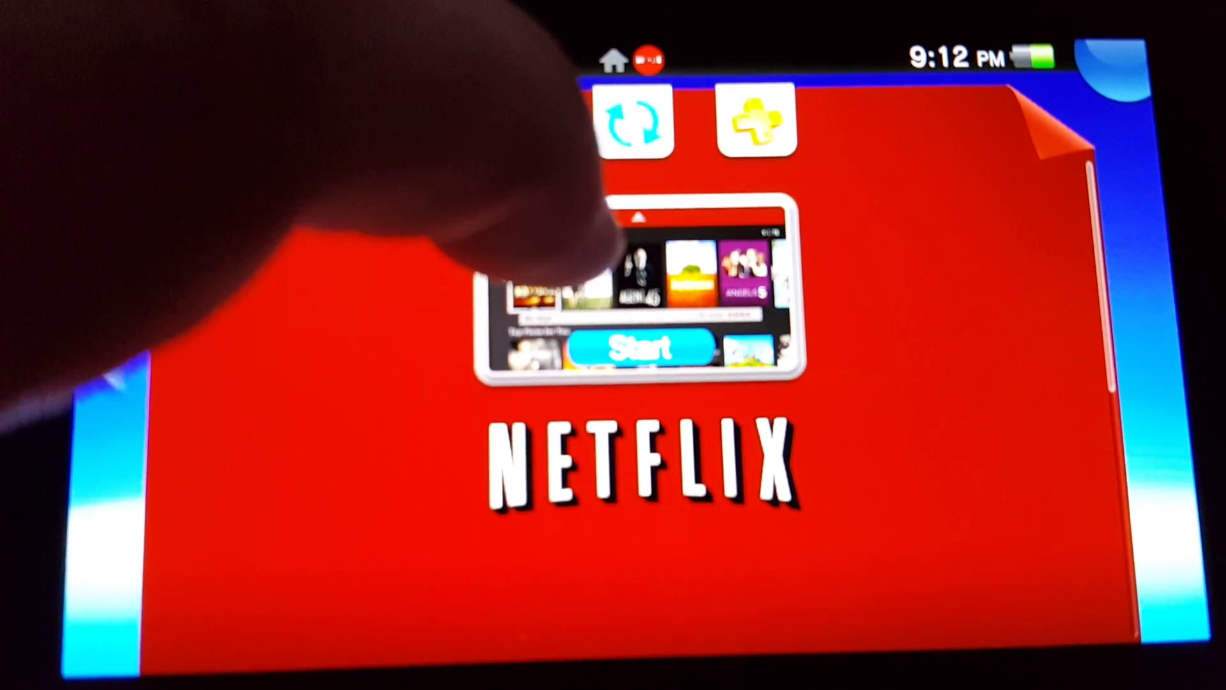
{"action": "left_click", "coordinate": [633, 403]}
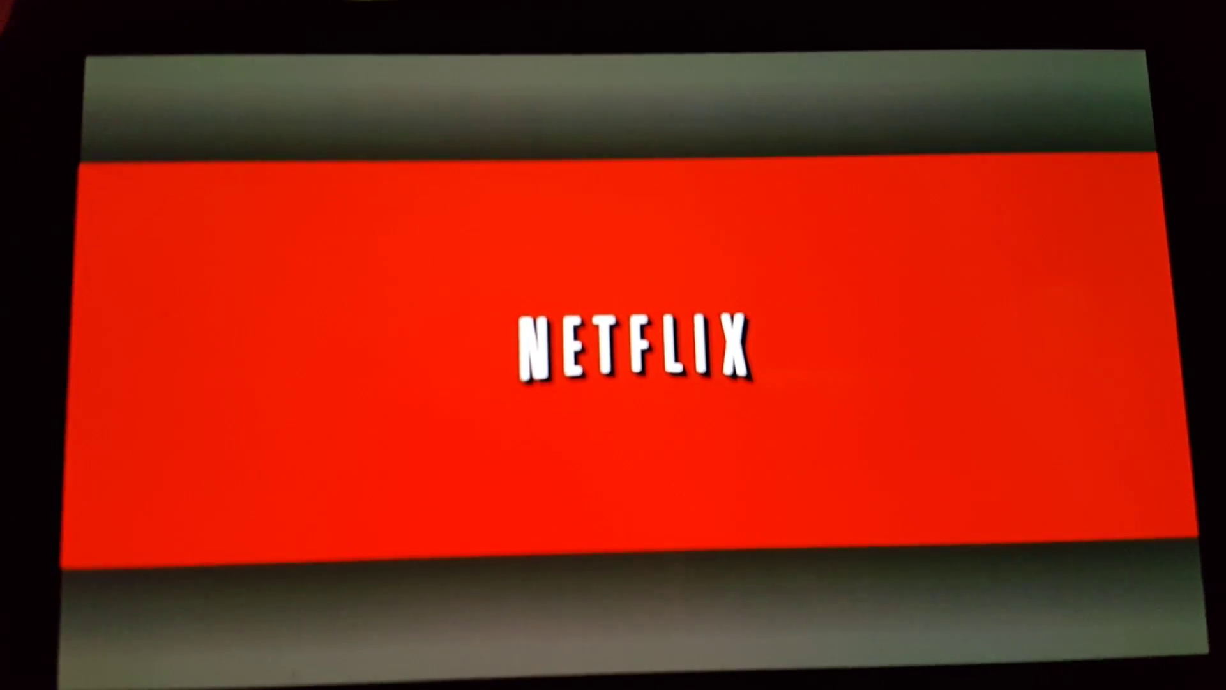